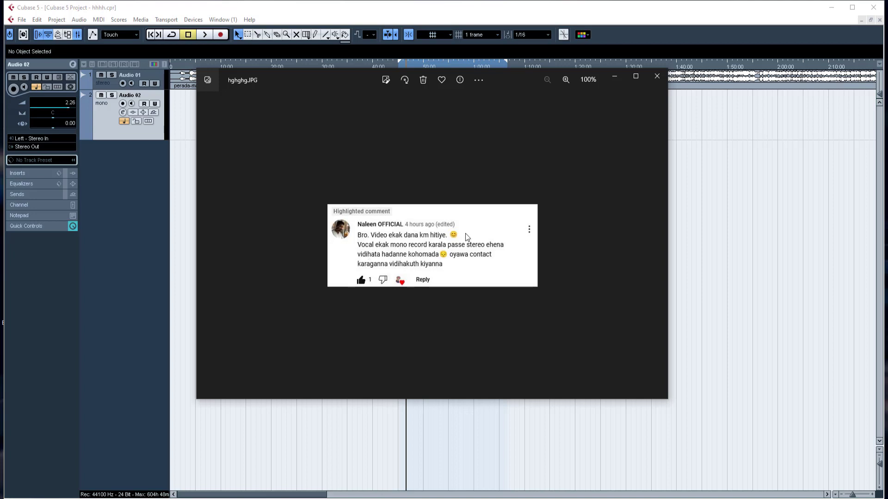
Step: Hide the photo viewer, select the Audio 02_19 event and play back the mono vocal
click(615, 76)
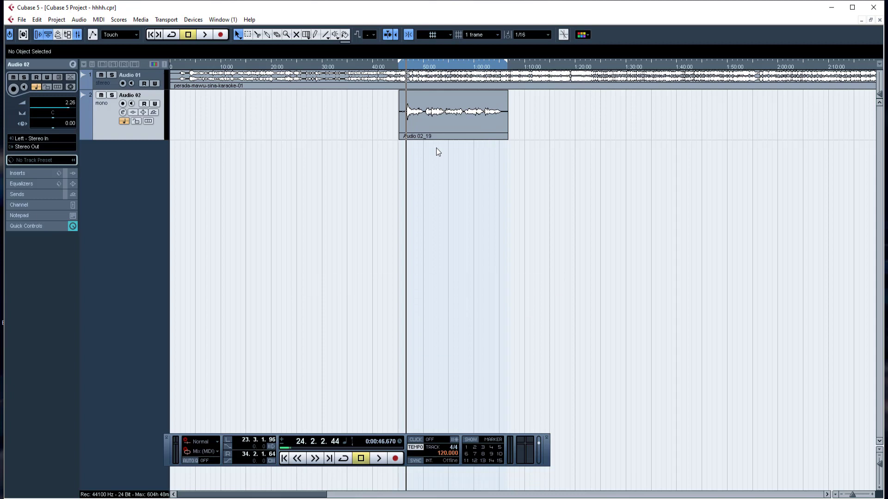
click(436, 127)
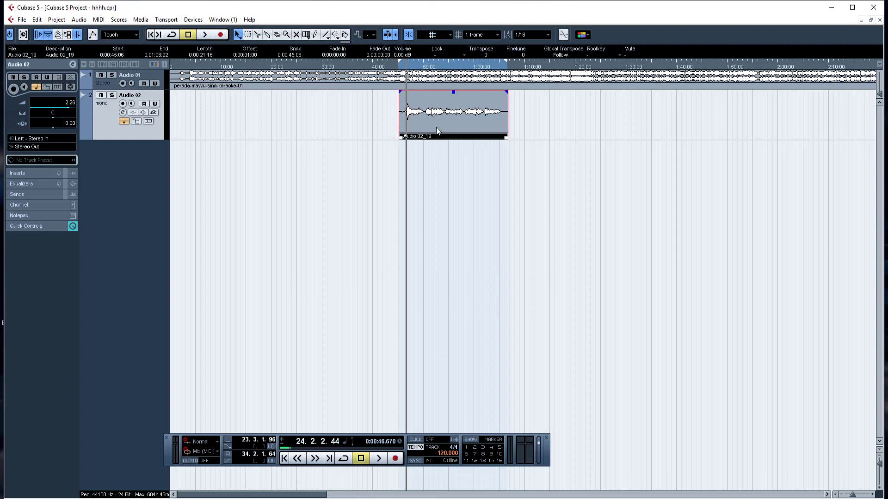
key(space)
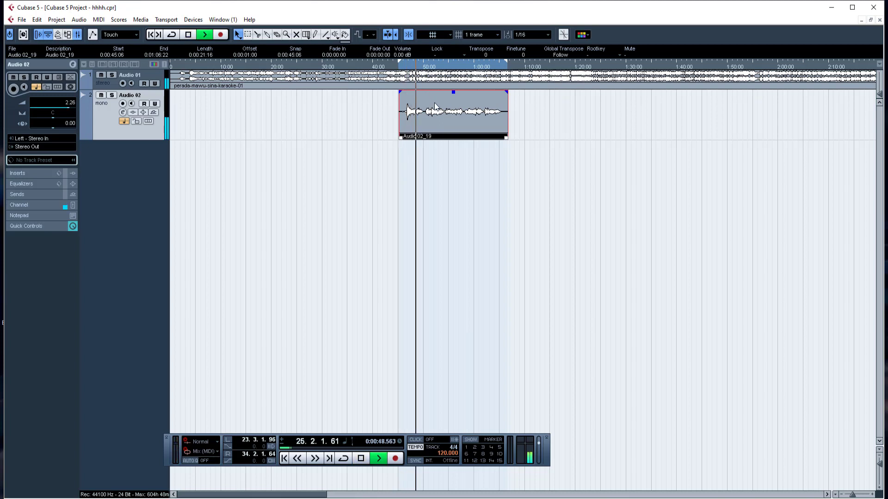
key(space)
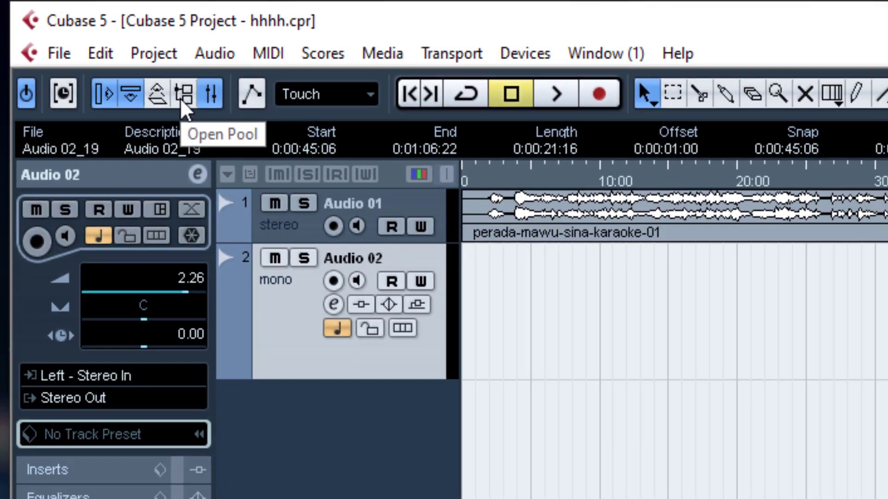
Step: Open the Pool, expand the Audio folder and choose Convert Files for Audio 02_19
click(194, 105)
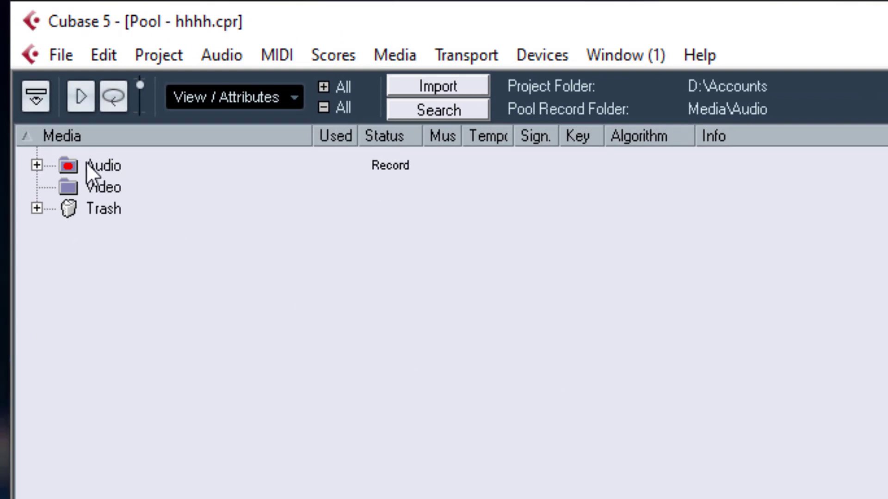
click(37, 165)
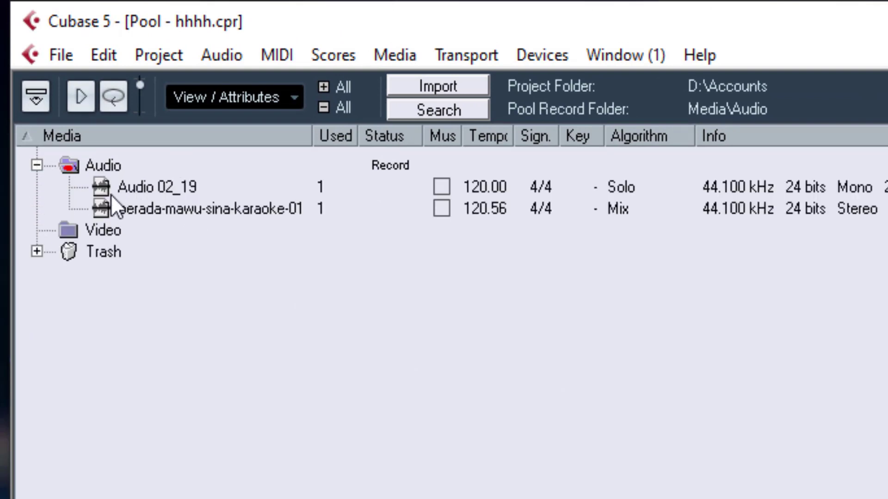
right_click(147, 188)
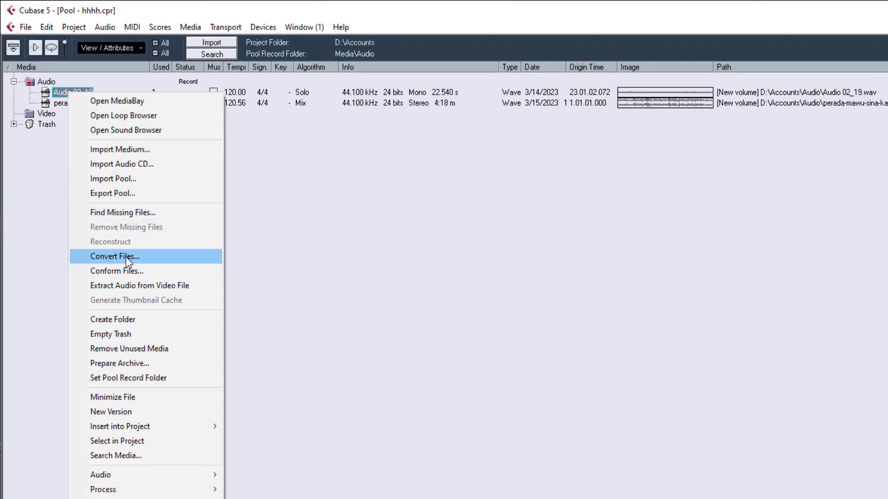
click(126, 257)
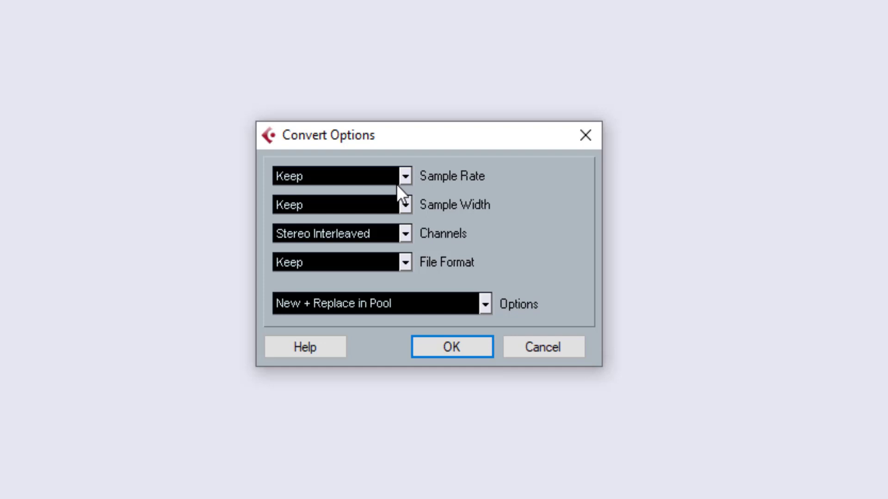
Step: Set Convert Options Channels to Stereo Interleaved and Options to Replace Files, keeping rate, width, format
click(403, 175)
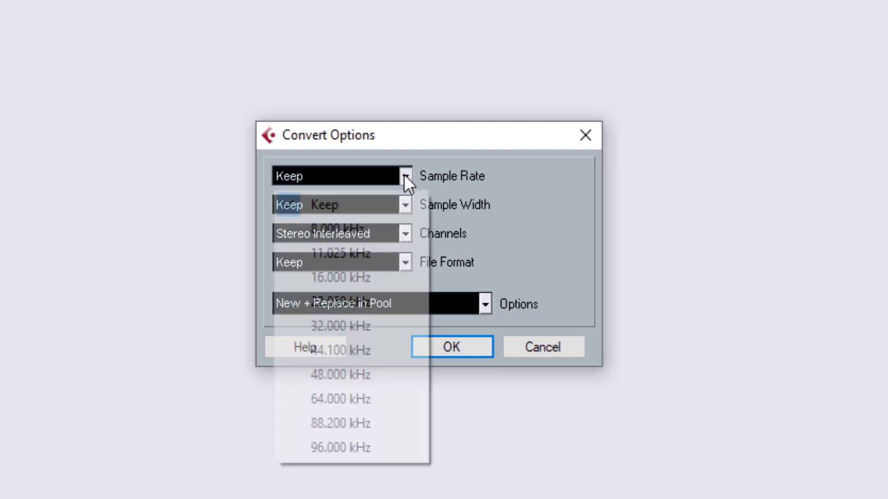
click(403, 175)
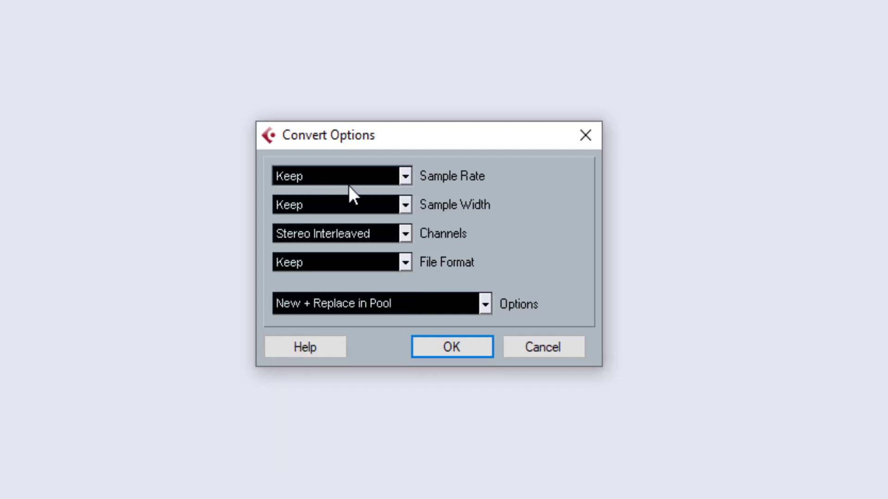
click(405, 208)
click(405, 209)
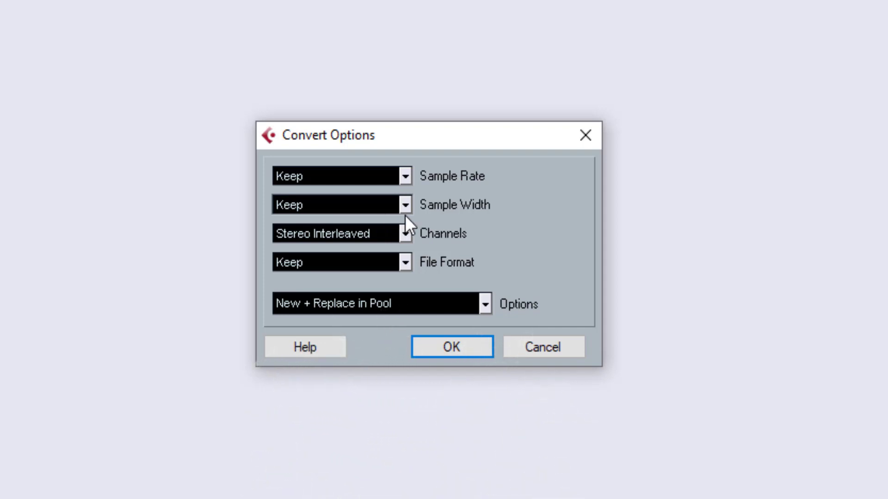
click(405, 233)
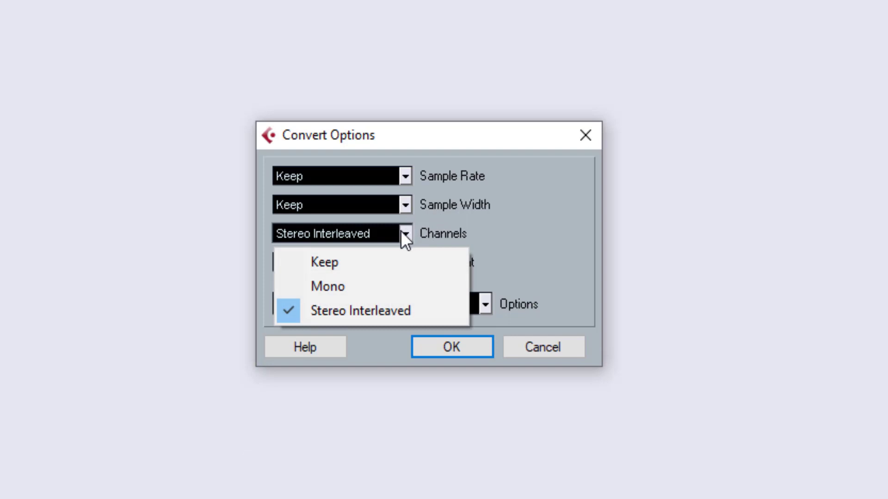
click(358, 283)
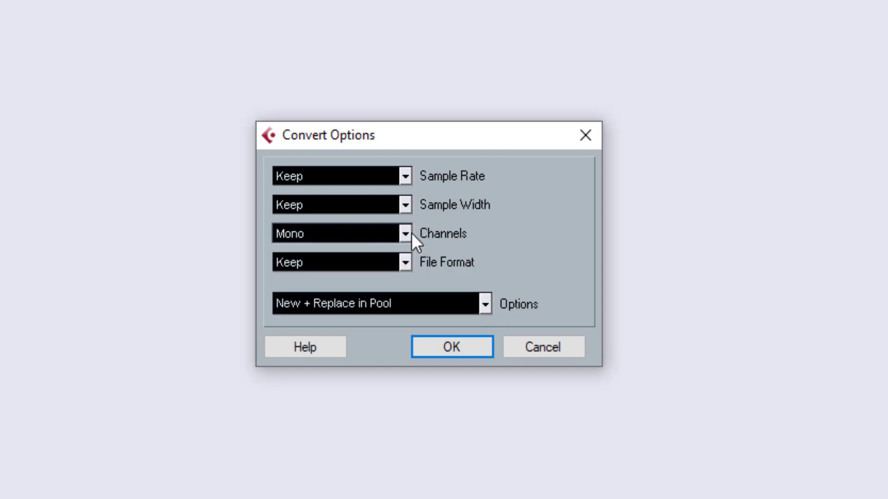
click(405, 233)
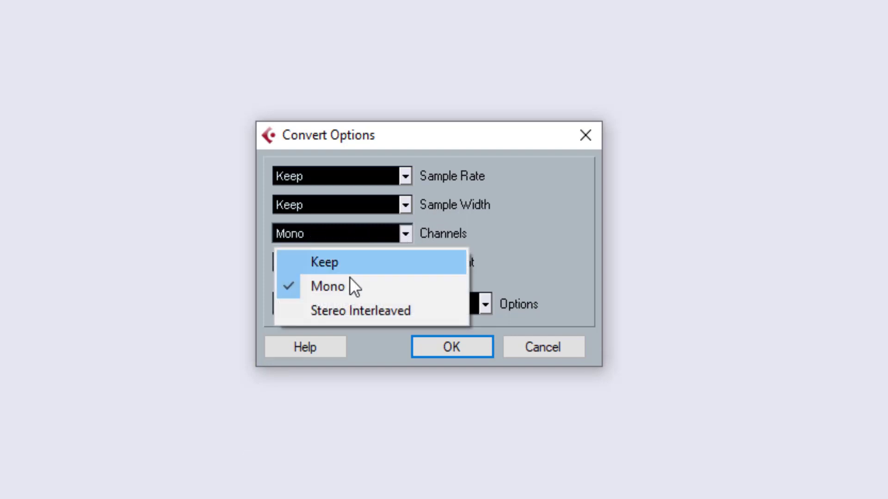
click(330, 312)
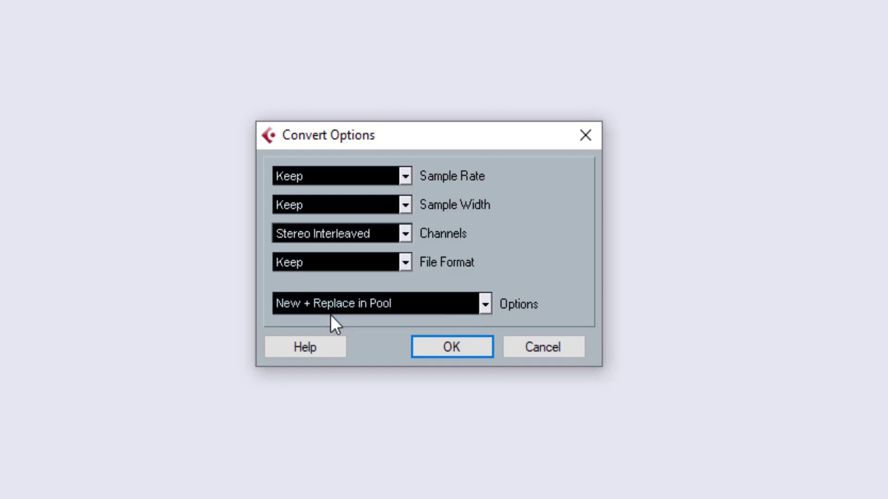
click(341, 268)
click(341, 268)
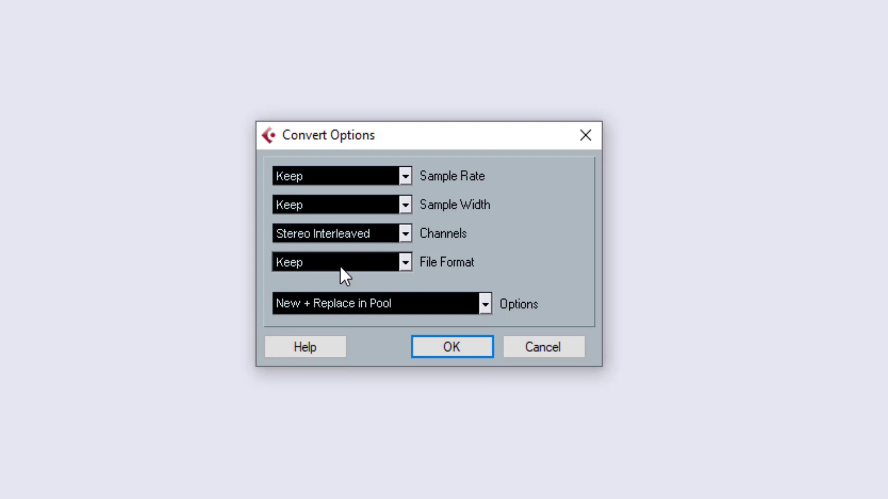
click(426, 304)
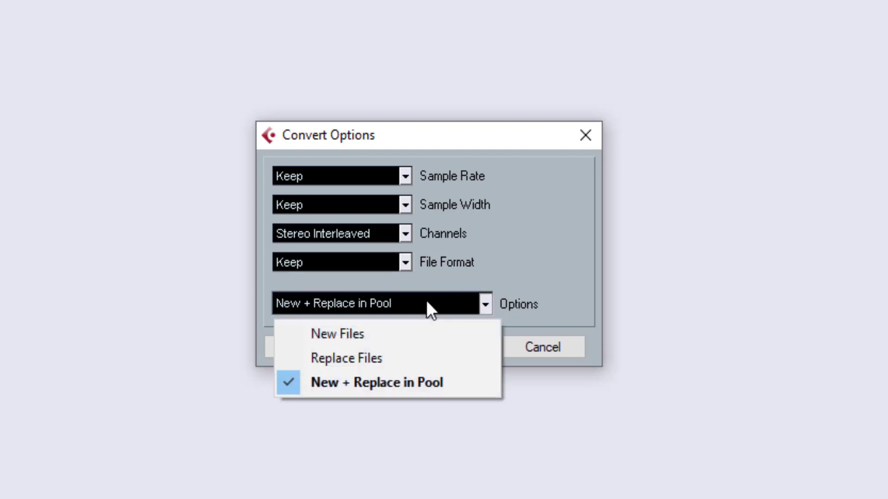
click(381, 359)
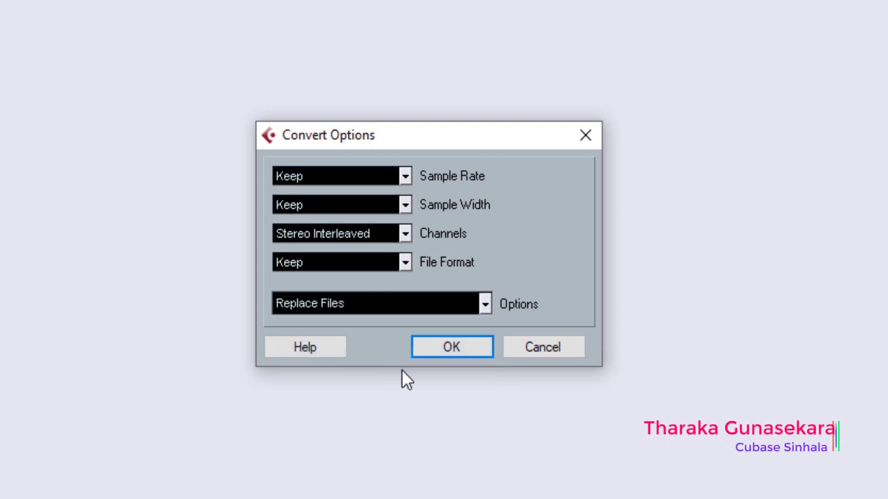
Step: Confirm the conversion past the cannot-undo warning, then hide the Pool and maximize the project
click(469, 350)
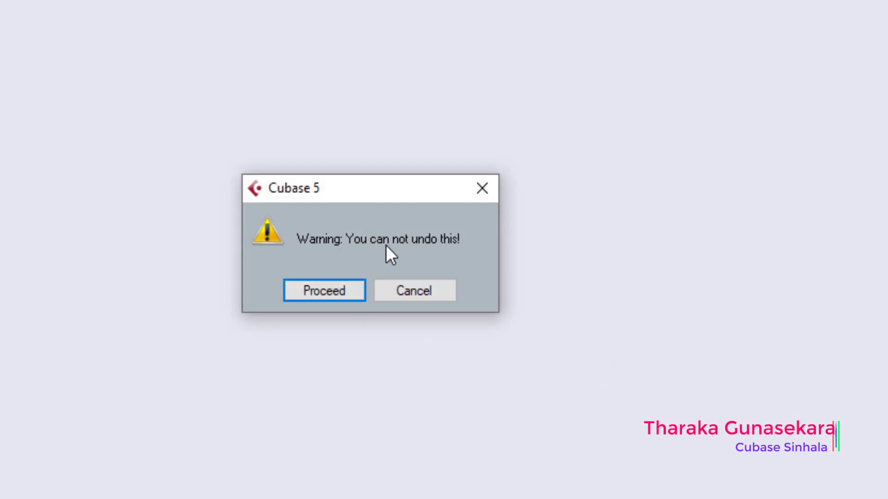
click(310, 296)
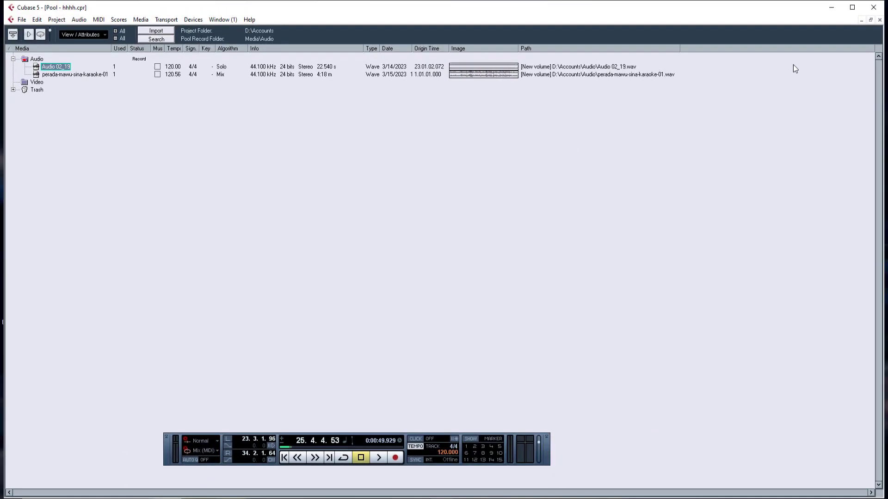
click(860, 21)
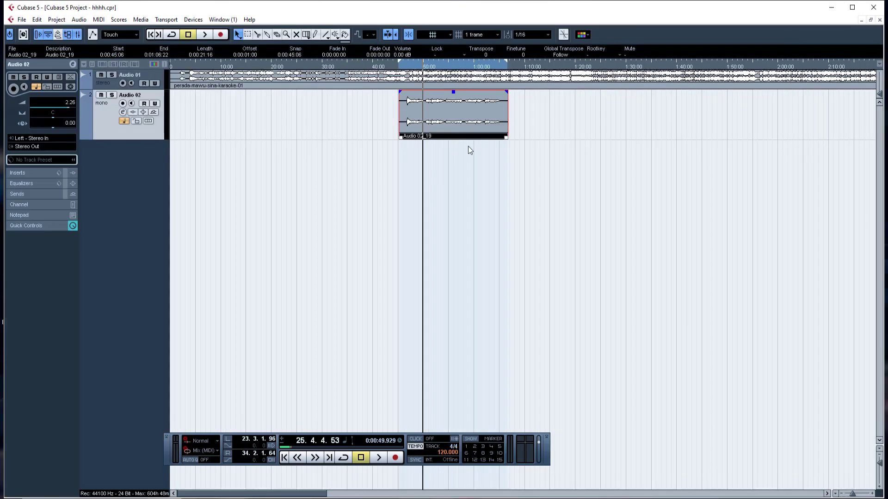
click(796, 32)
Step: Add one new stereo audio track, Audio 03
right_click(123, 167)
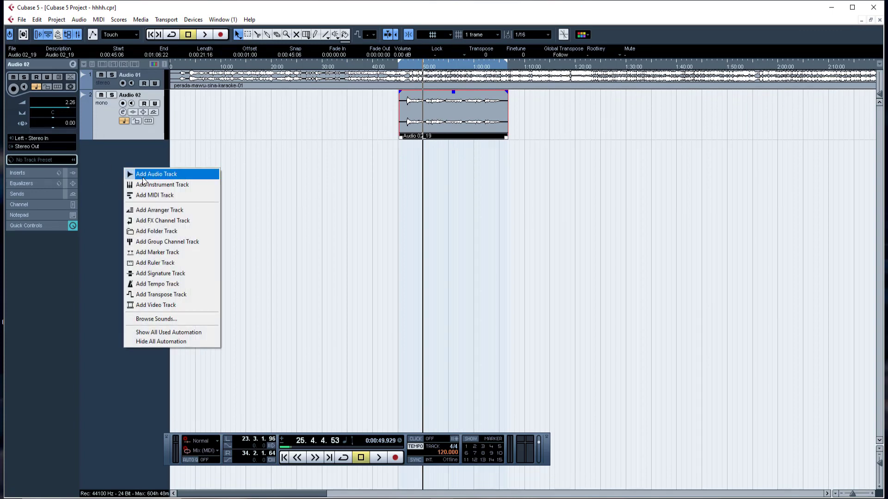
click(155, 175)
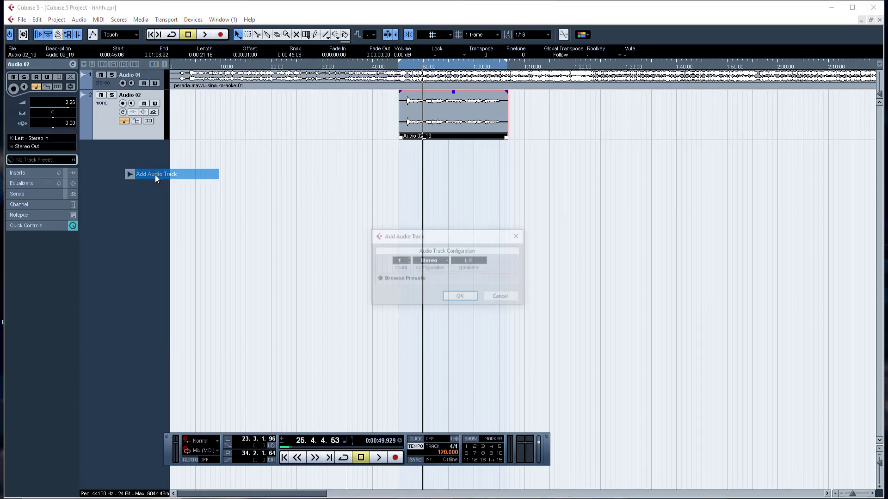
click(460, 297)
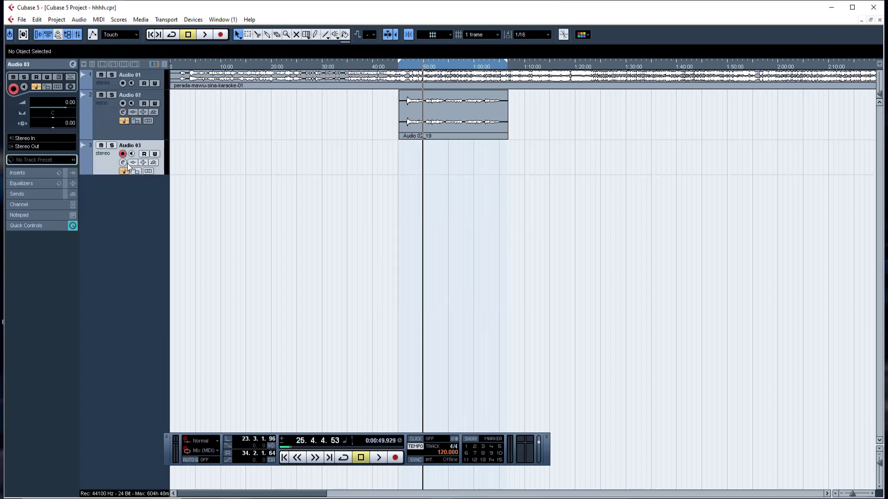
Step: Move the Audio 02_19 event down onto Audio 03 at the same time position
drag(419, 113, 420, 159)
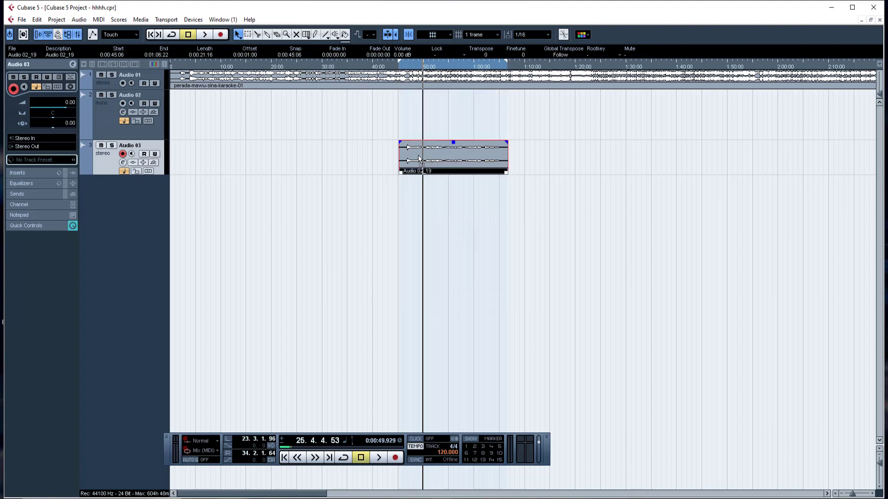
key(ctrl+z)
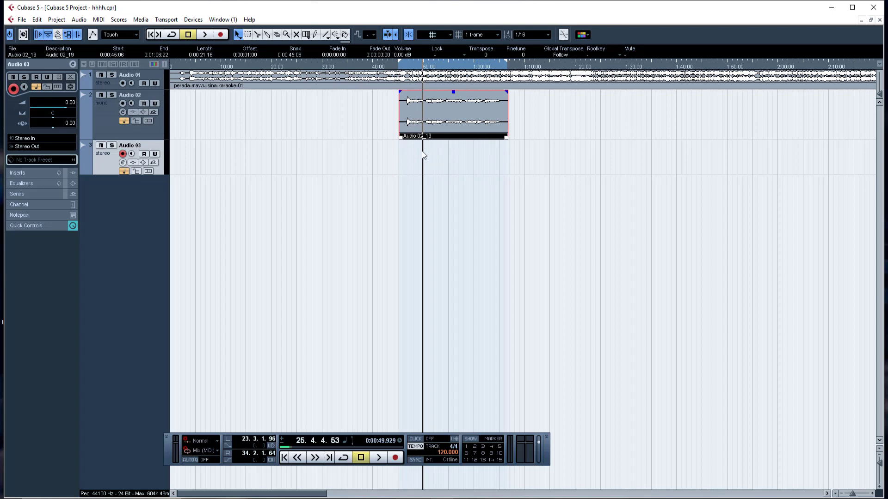
drag(413, 121, 411, 151)
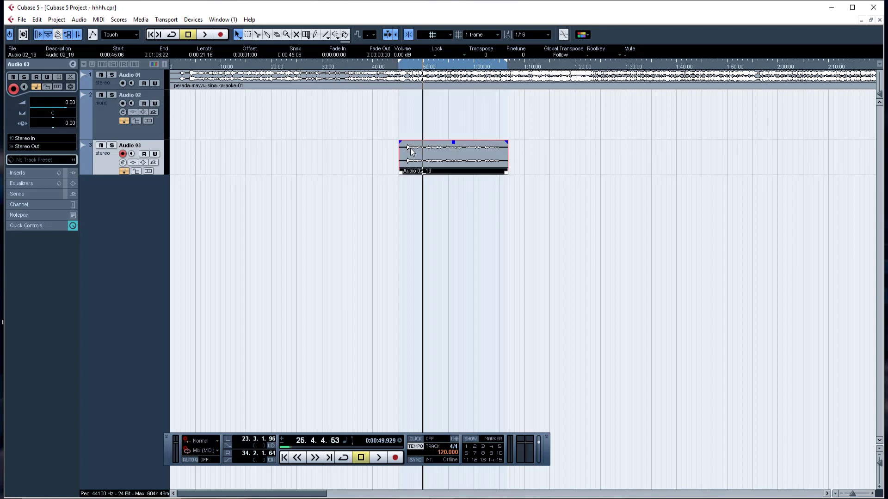
Step: Remove the empty mono Audio 02 track
click(103, 126)
right_click(103, 126)
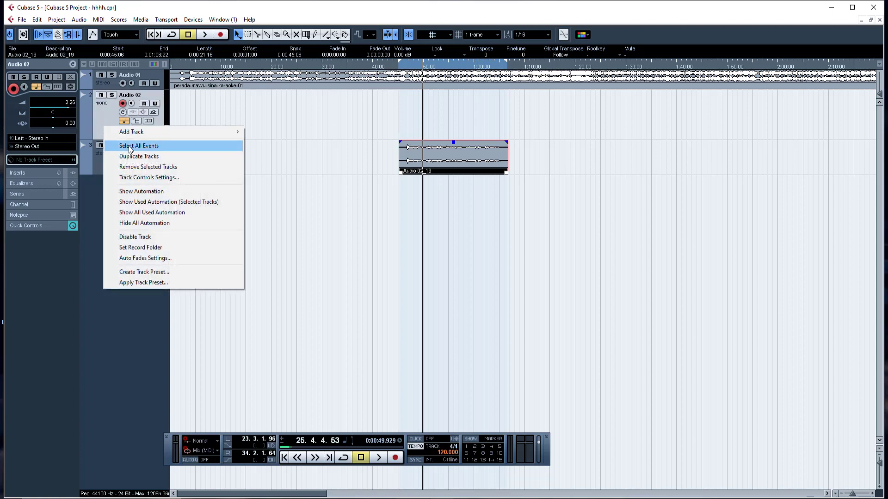
click(131, 167)
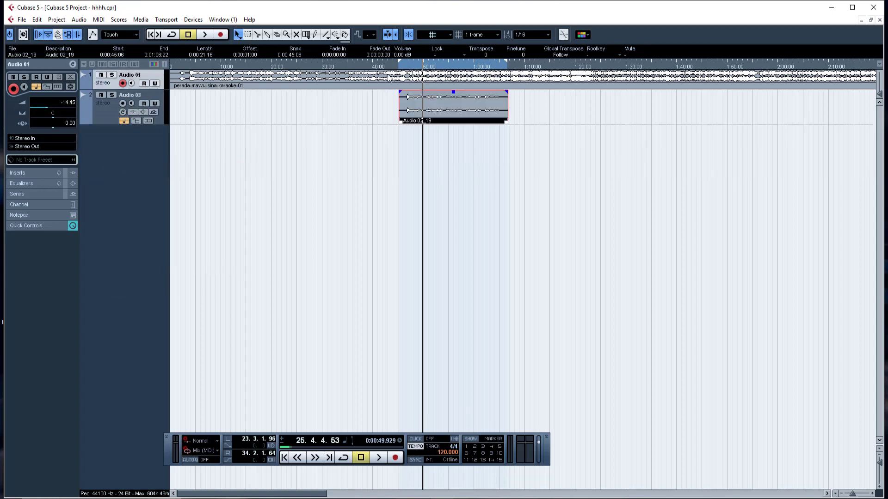
Step: Play back the stereo Audio 02_19 clip from near its start
click(407, 69)
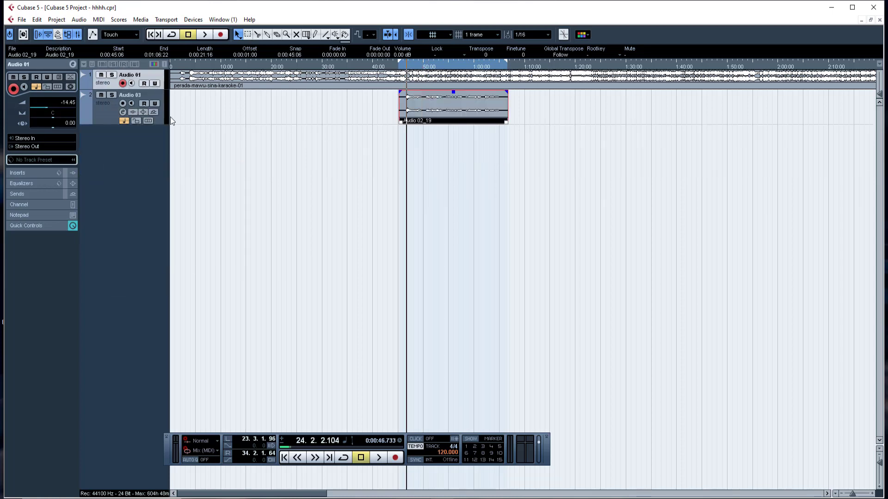
key(space)
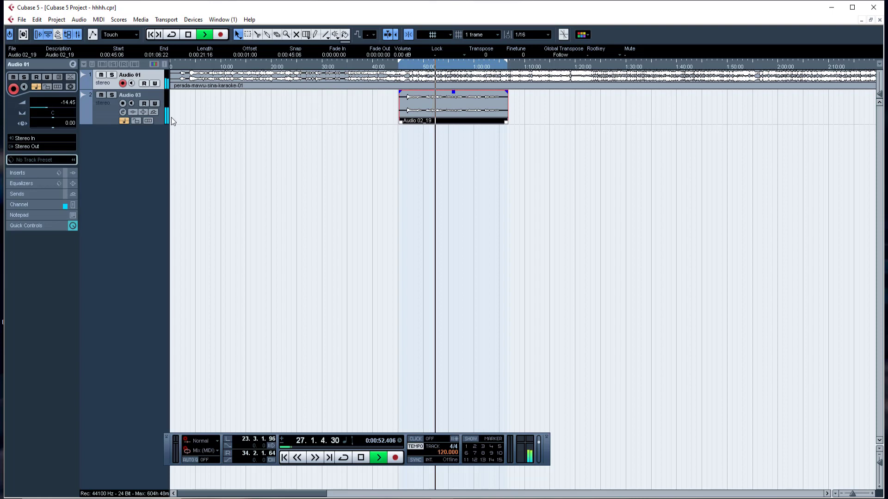
key(space)
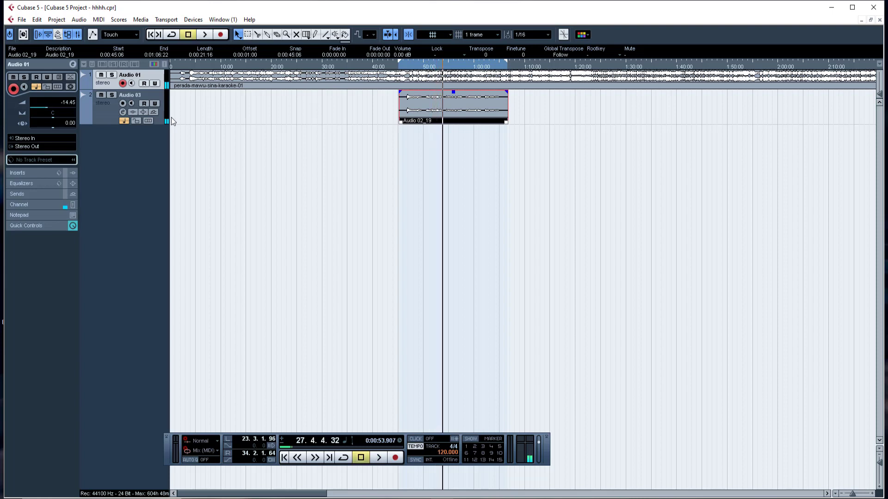